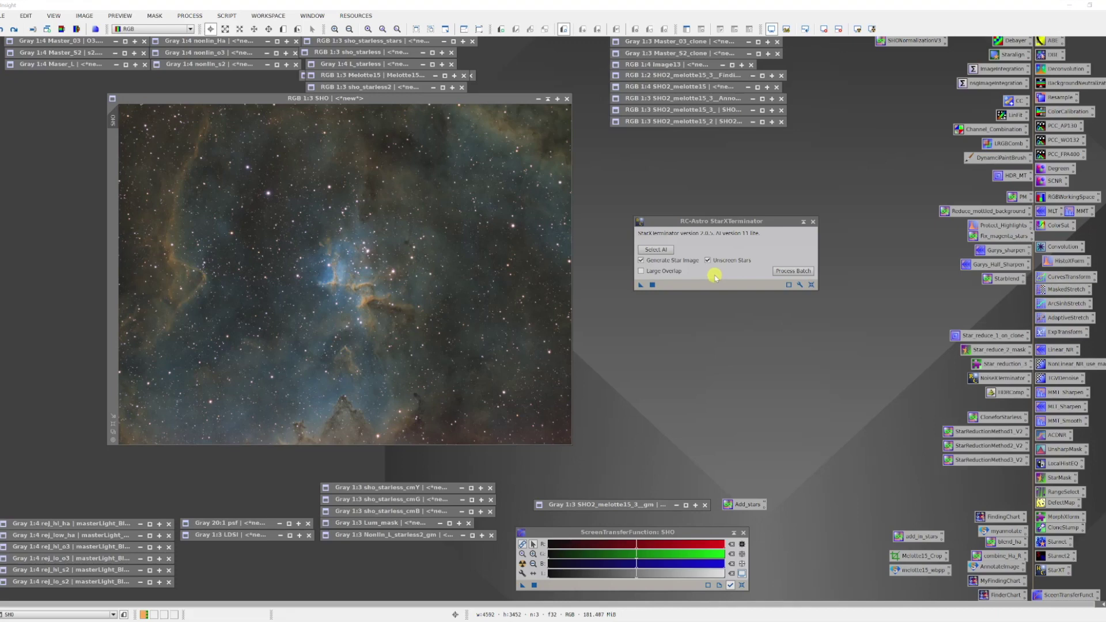
Step: Run StarXTerminator on the SHO image to separate the stars from the nebula
{"action": "left_click", "coordinate": [640, 285]}
{"action": "left_click_drag", "start_coordinate": [641, 285], "coordinate": [493, 304]}
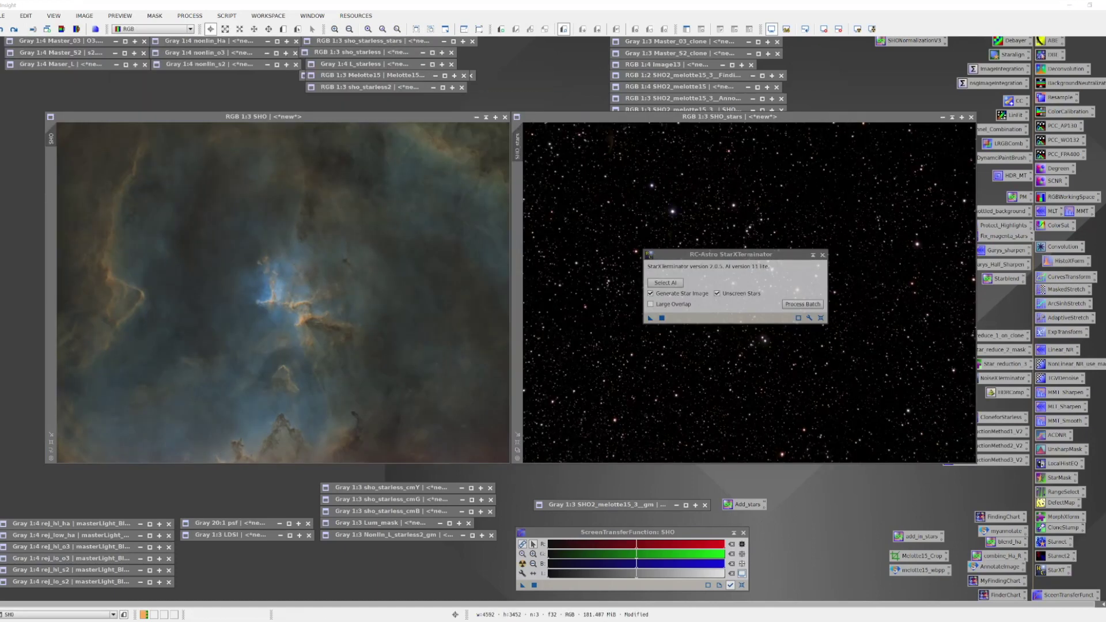
{"action": "left_click_drag", "start_coordinate": [765, 255], "coordinate": [873, 480]}
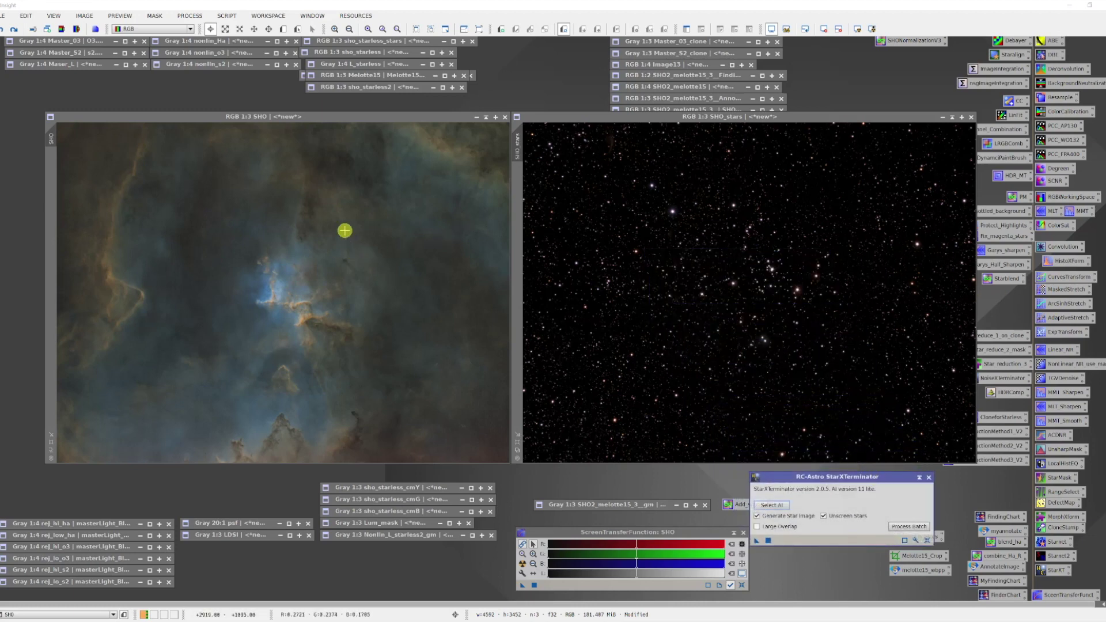
Step: Rename the starless nebula image to 'starless' and the SHO_stars image to 'stars'
{"action": "right_click", "coordinate": [330, 257]}
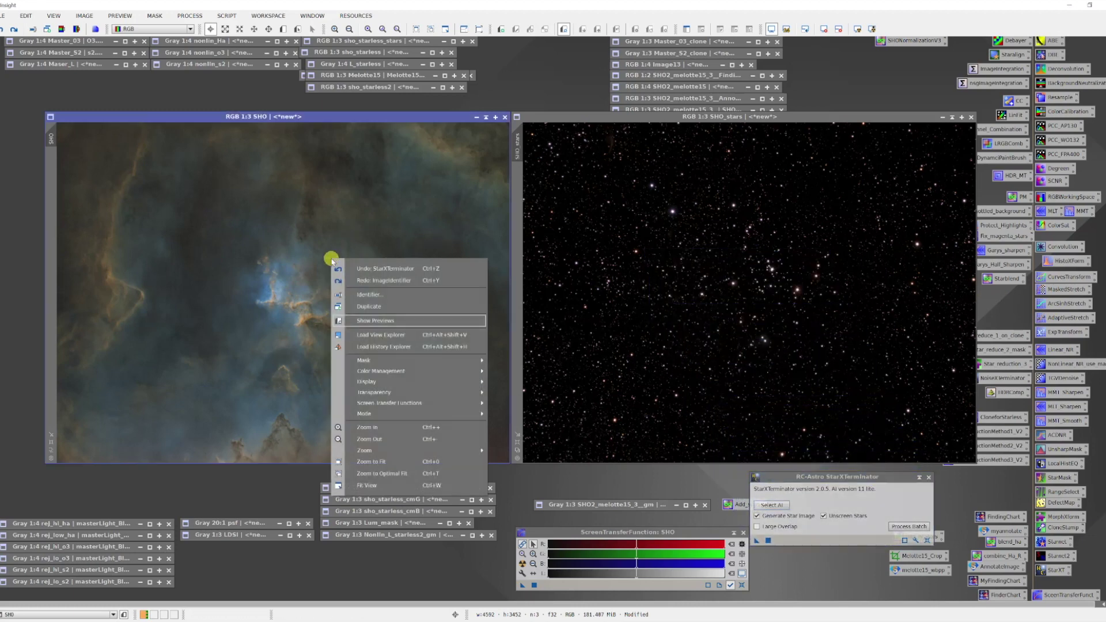
{"action": "left_click", "coordinate": [367, 292]}
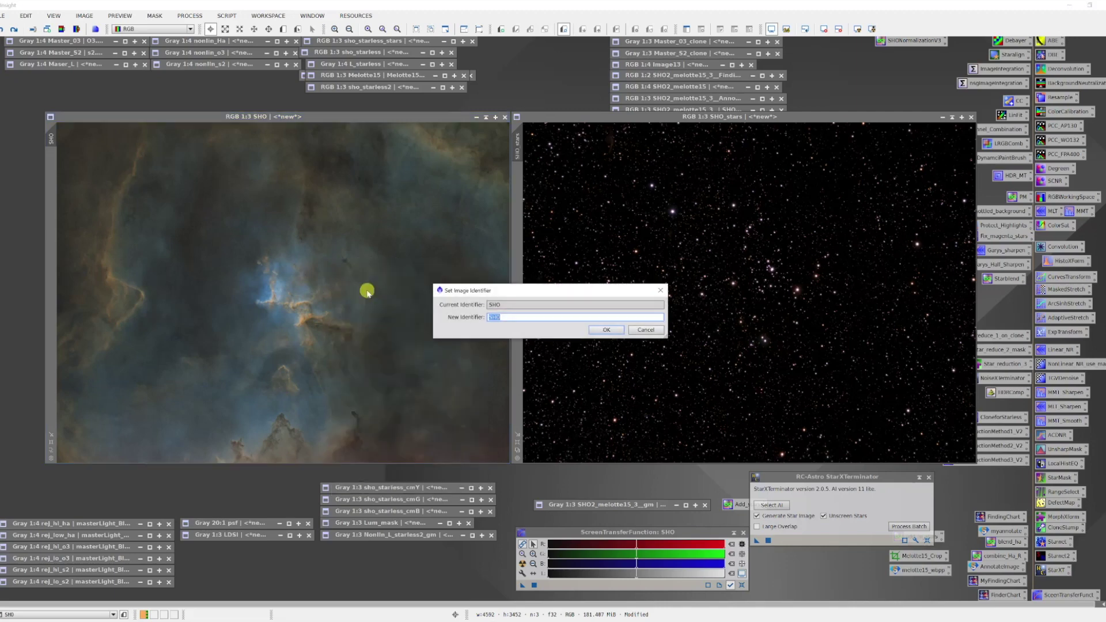
{"action": "type", "text": "starless"}
{"action": "key", "text": "Return"}
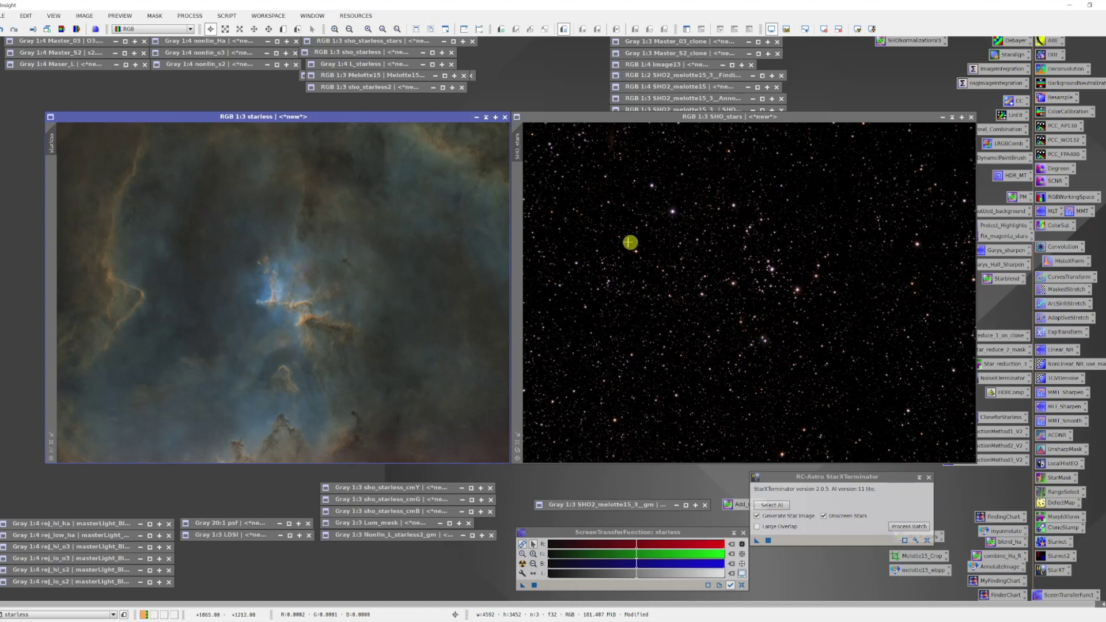
{"action": "right_click", "coordinate": [631, 242]}
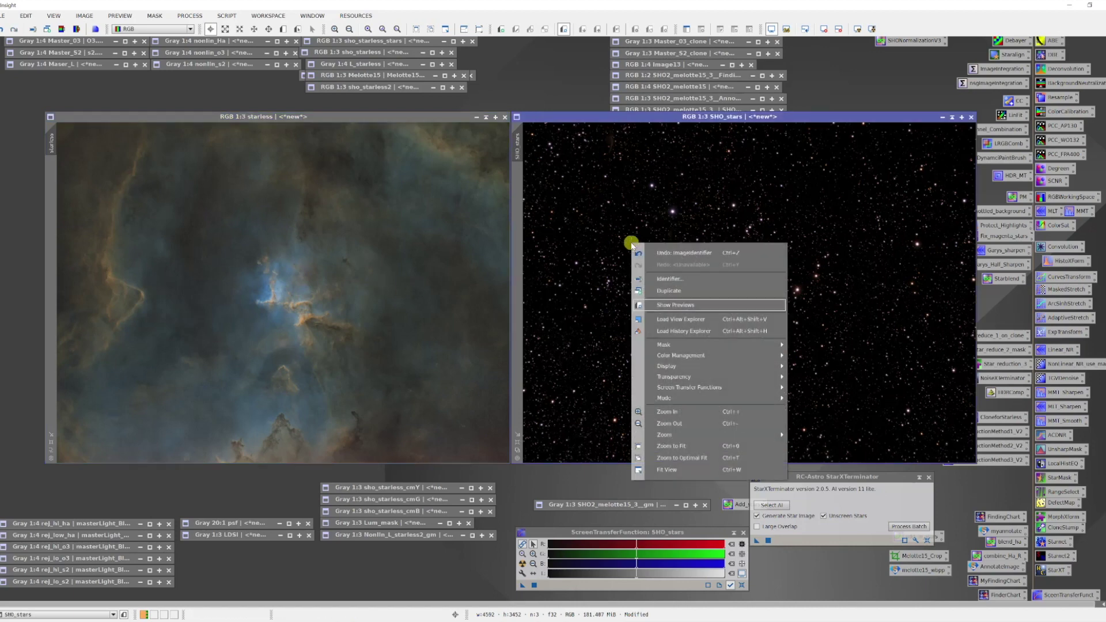
{"action": "left_click", "coordinate": [661, 278]}
{"action": "type", "text": "st"}
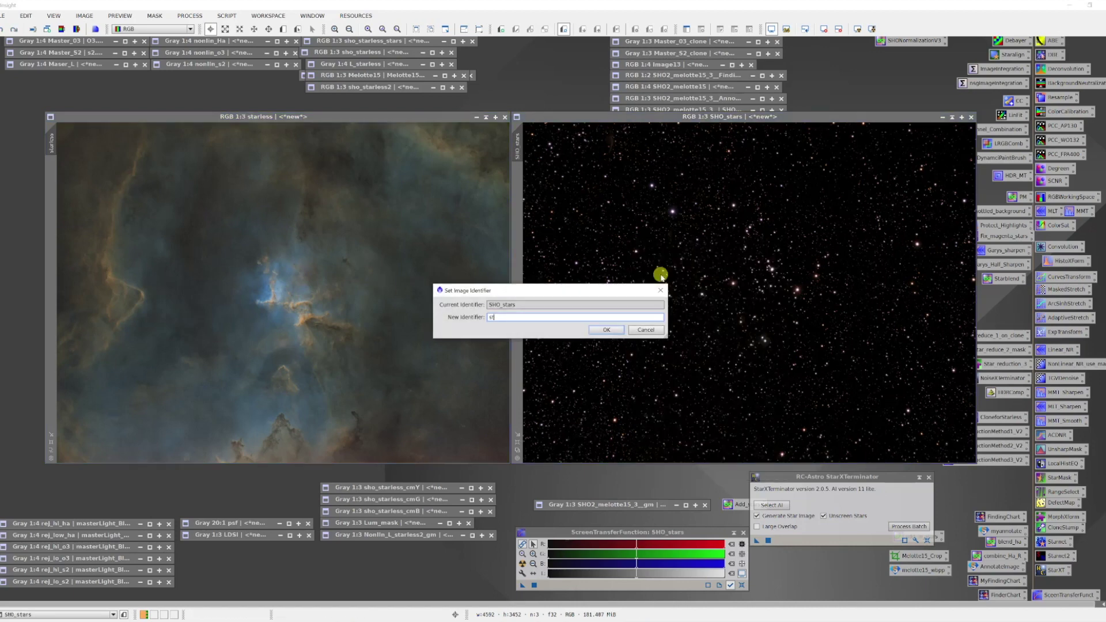
{"action": "type", "text": "ars"}
{"action": "key", "text": "Return"}
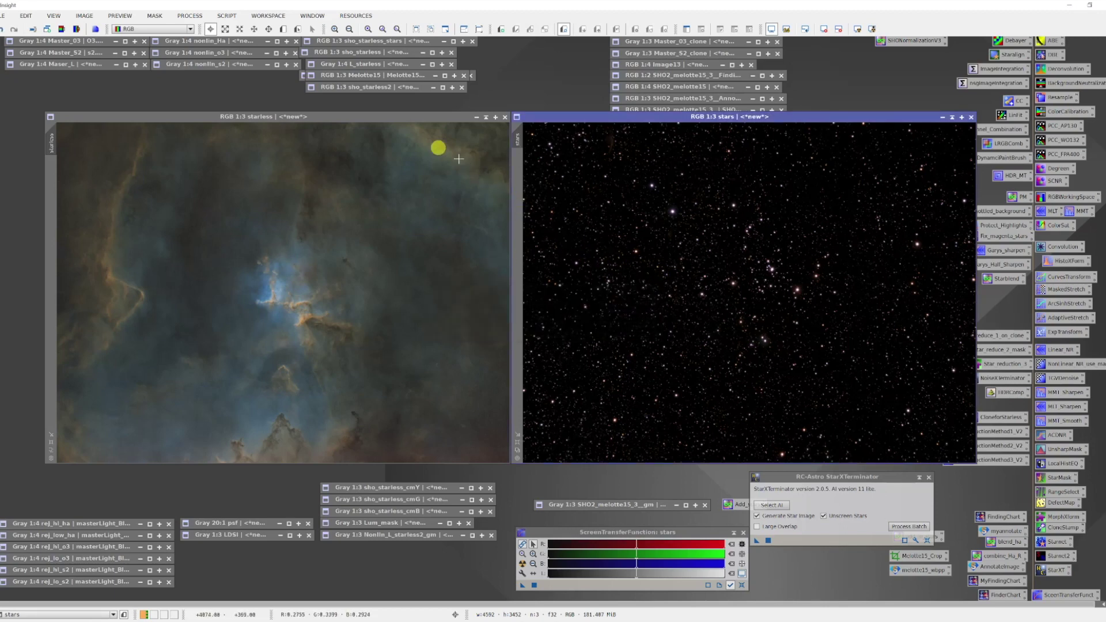
Step: In CurvesTransformation with live preview, build an RGB/K S-curve that darkens shadows and brightens highlights
{"action": "left_click", "coordinate": [357, 118]}
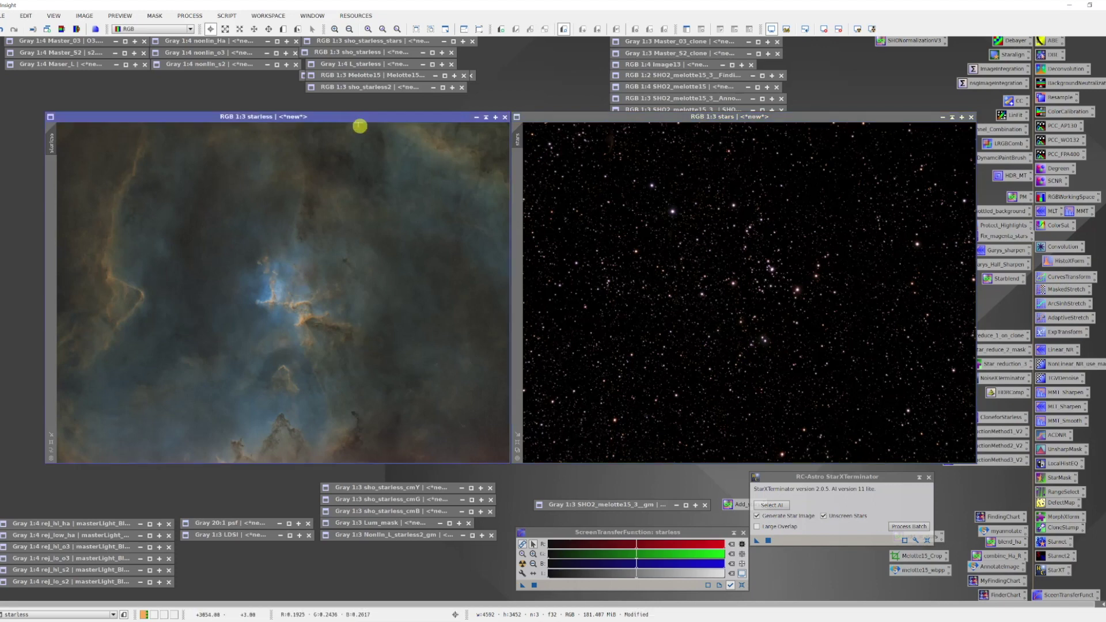
{"action": "double_click", "coordinate": [1078, 280]}
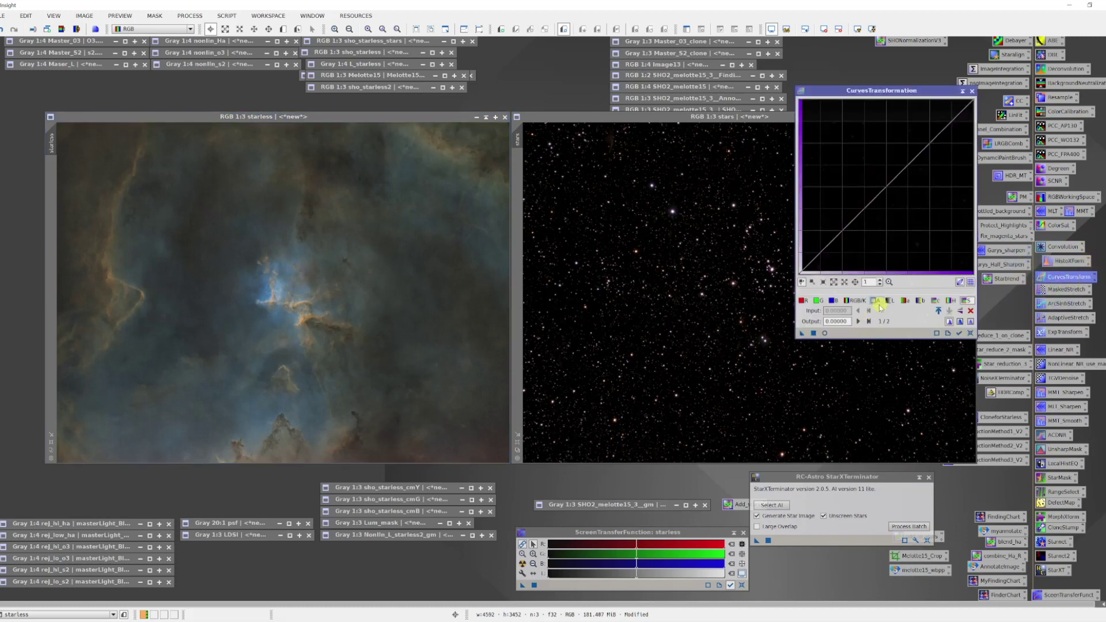
{"action": "left_click", "coordinate": [826, 333]}
{"action": "left_click_drag", "start_coordinate": [833, 241], "coordinate": [836, 249]}
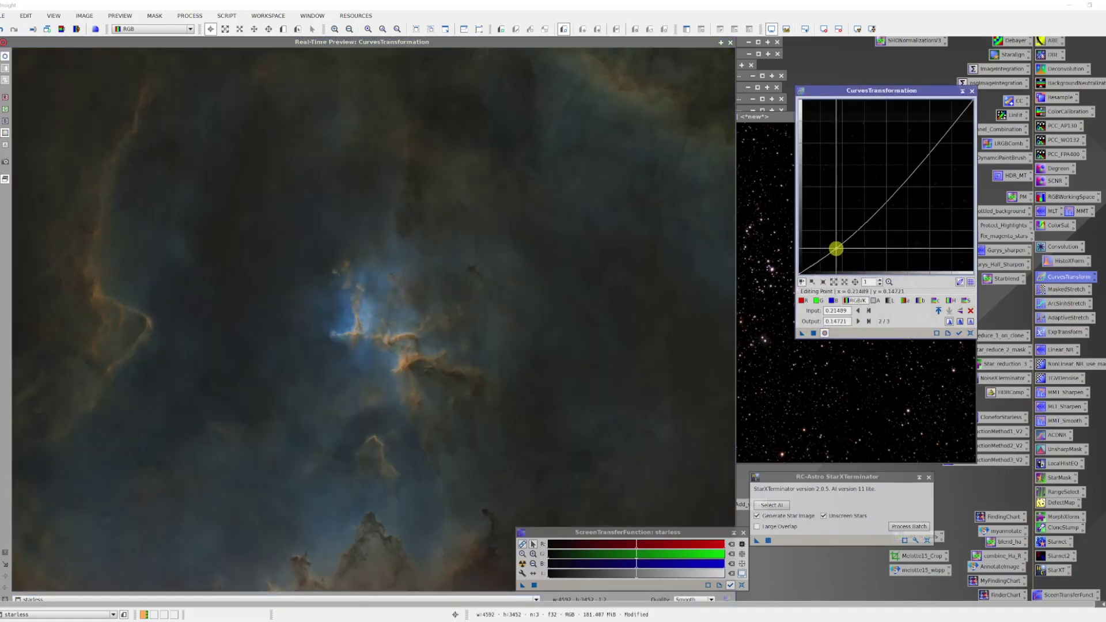
{"action": "mouse_move", "coordinate": [952, 124]}
{"action": "left_mouse_down"}
{"action": "mouse_move", "coordinate": [953, 136]}
{"action": "mouse_move", "coordinate": [936, 138]}
{"action": "mouse_move", "coordinate": [935, 123]}
{"action": "left_mouse_up"}
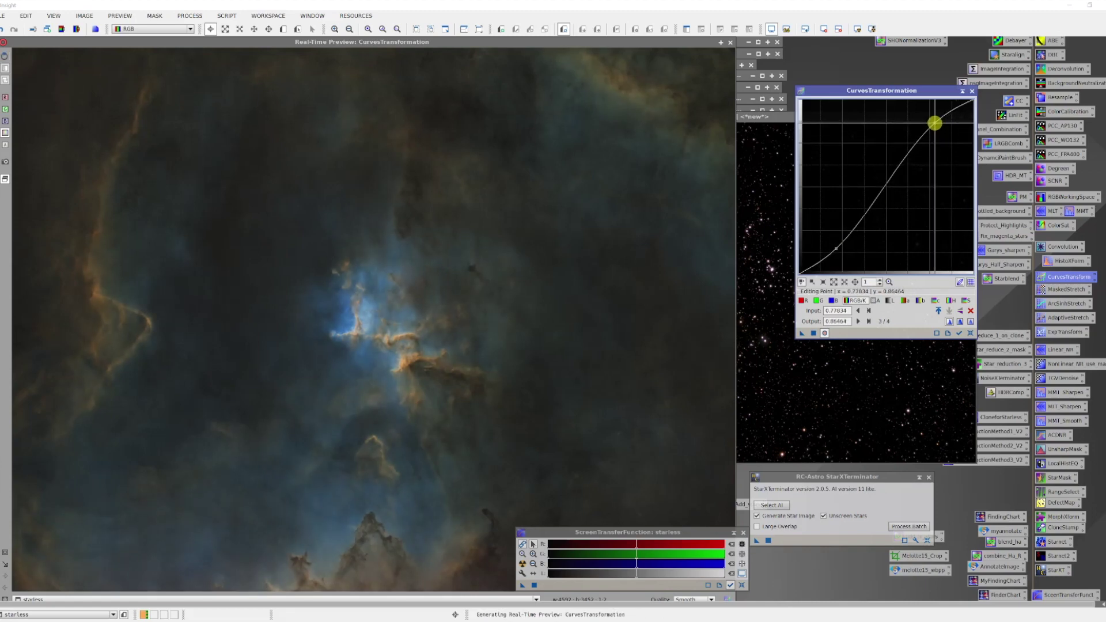
Step: Raise the saturation curve to about 0.52961 at 0.50423 input, then apply the curves to the starless image
{"action": "left_click", "coordinate": [966, 301]}
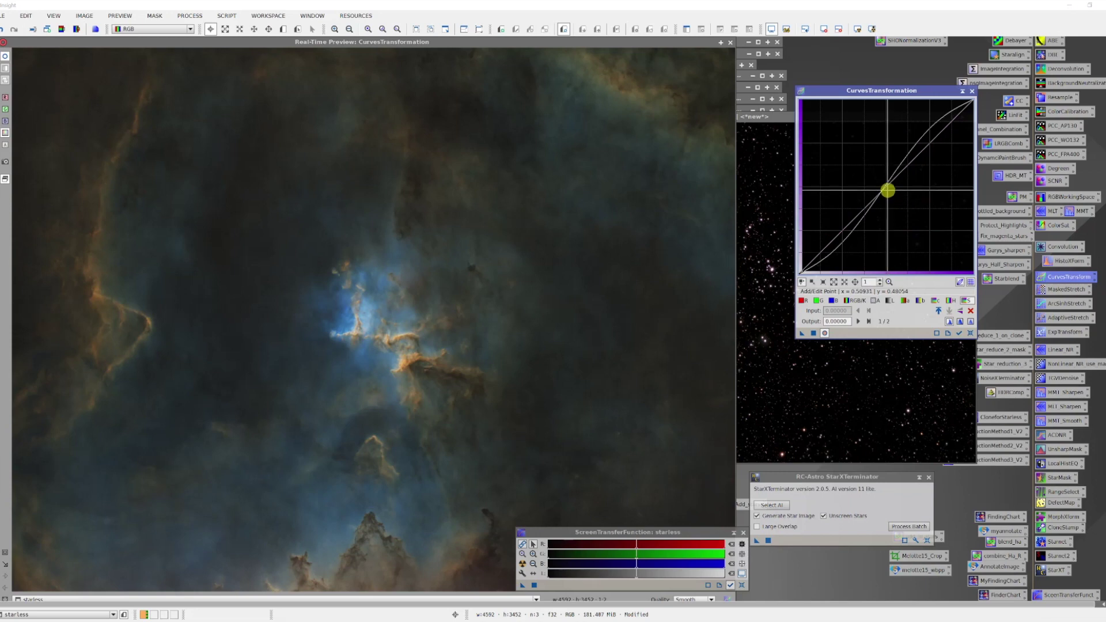
{"action": "left_click_drag", "start_coordinate": [887, 190], "coordinate": [888, 182]}
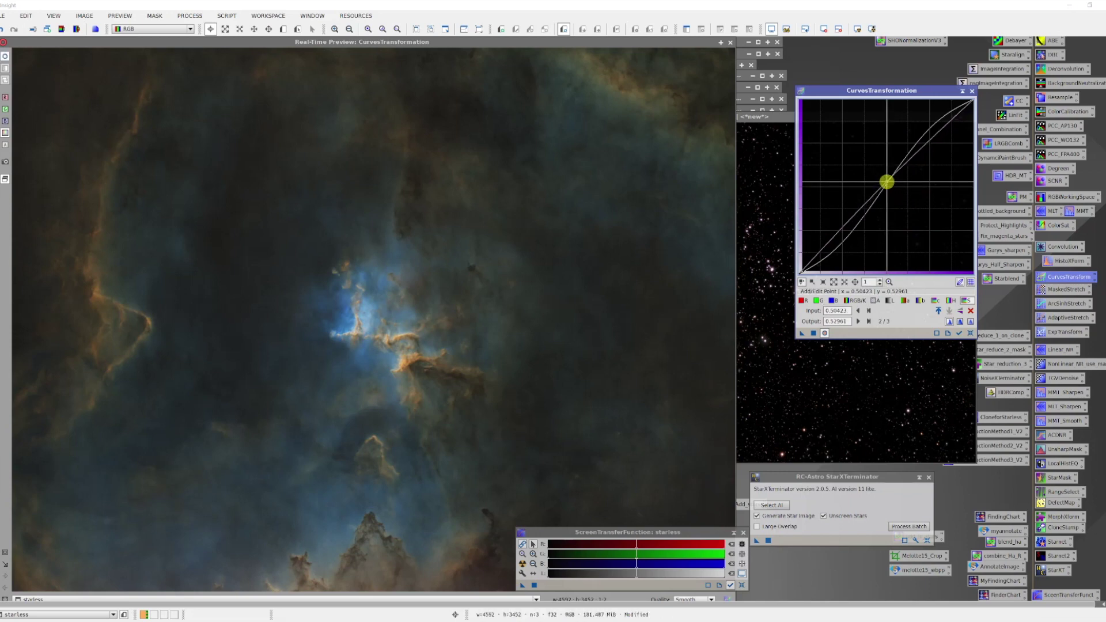
{"action": "left_click", "coordinate": [731, 43]}
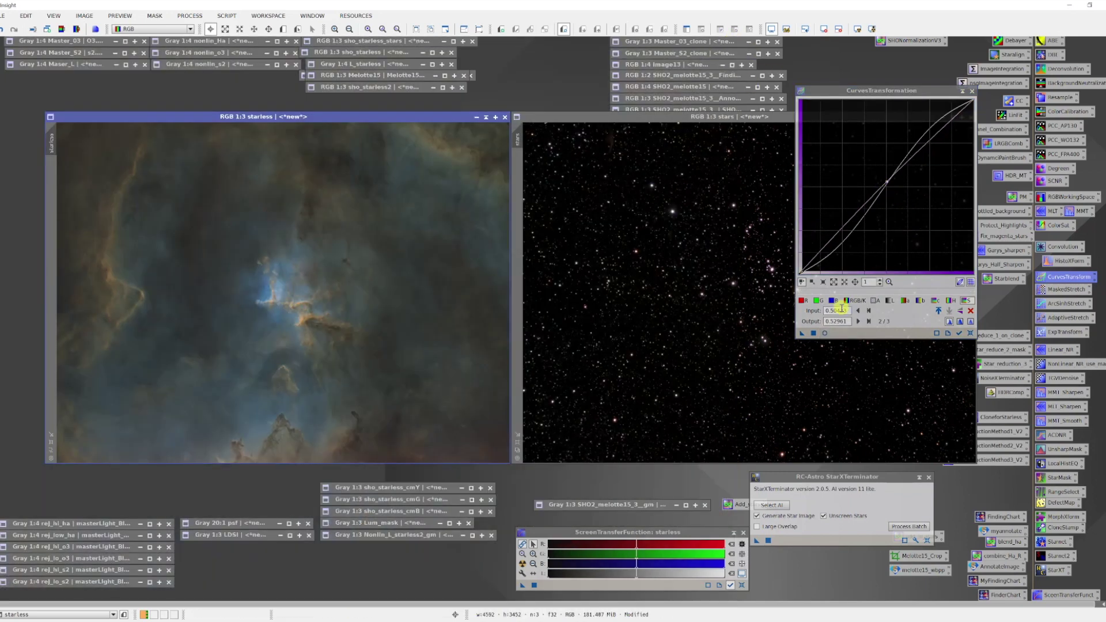
{"action": "left_click_drag", "start_coordinate": [802, 333], "coordinate": [401, 301]}
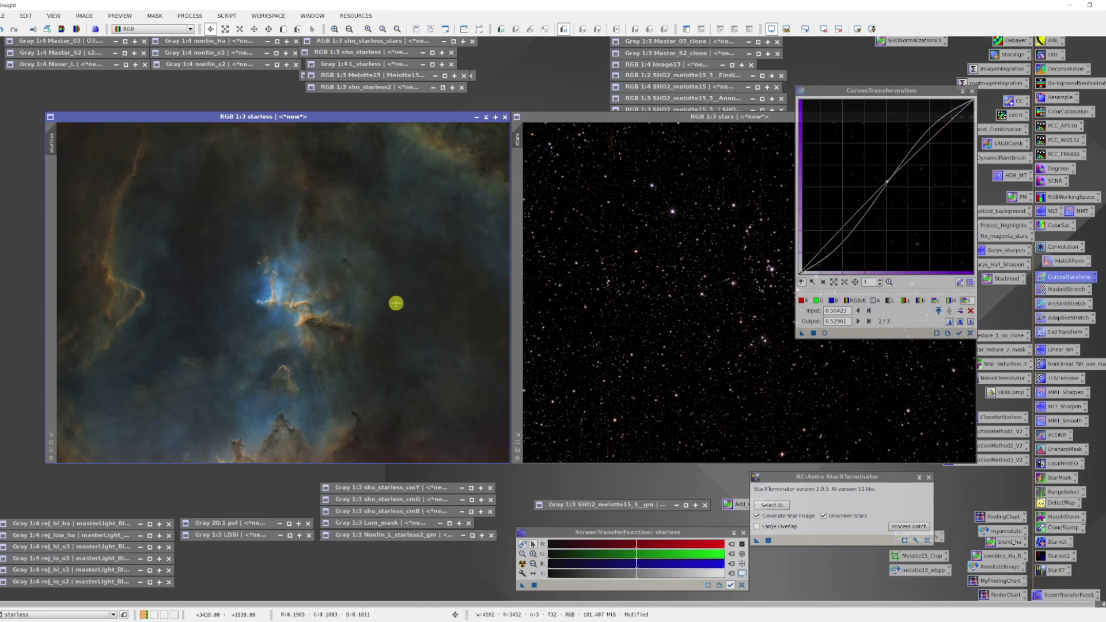
{"action": "left_click", "coordinate": [654, 117]}
Step: Select the stars image, reset CurvesTransformation to straight lines and turn on the live preview
{"action": "left_click_drag", "start_coordinate": [852, 90], "coordinate": [1001, 115]}
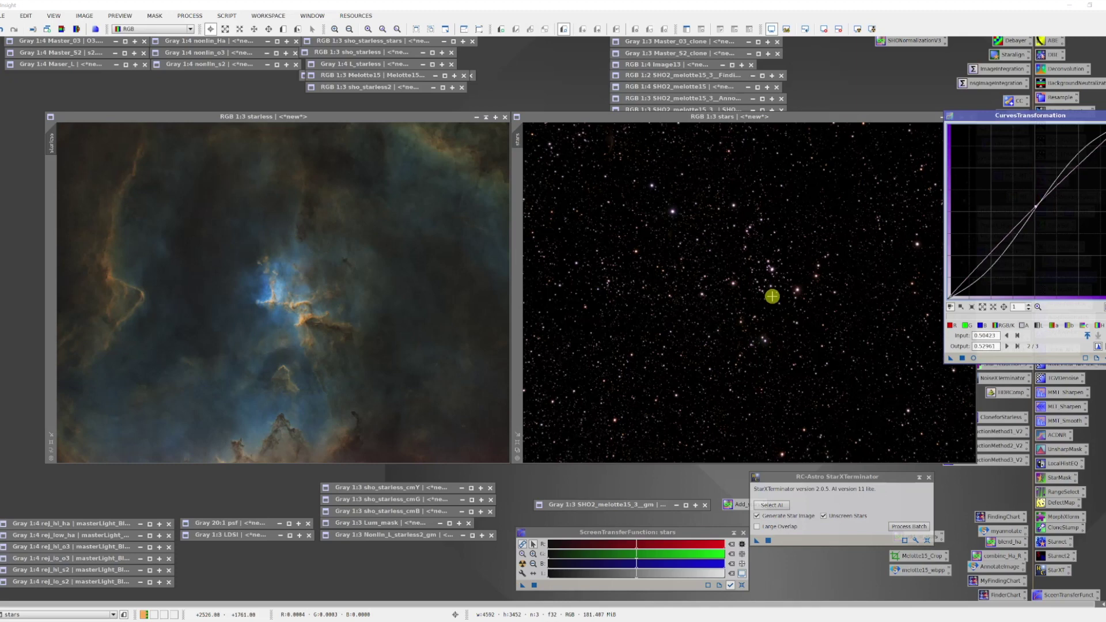
{"action": "left_click", "coordinate": [872, 118]}
{"action": "left_click", "coordinate": [993, 117]}
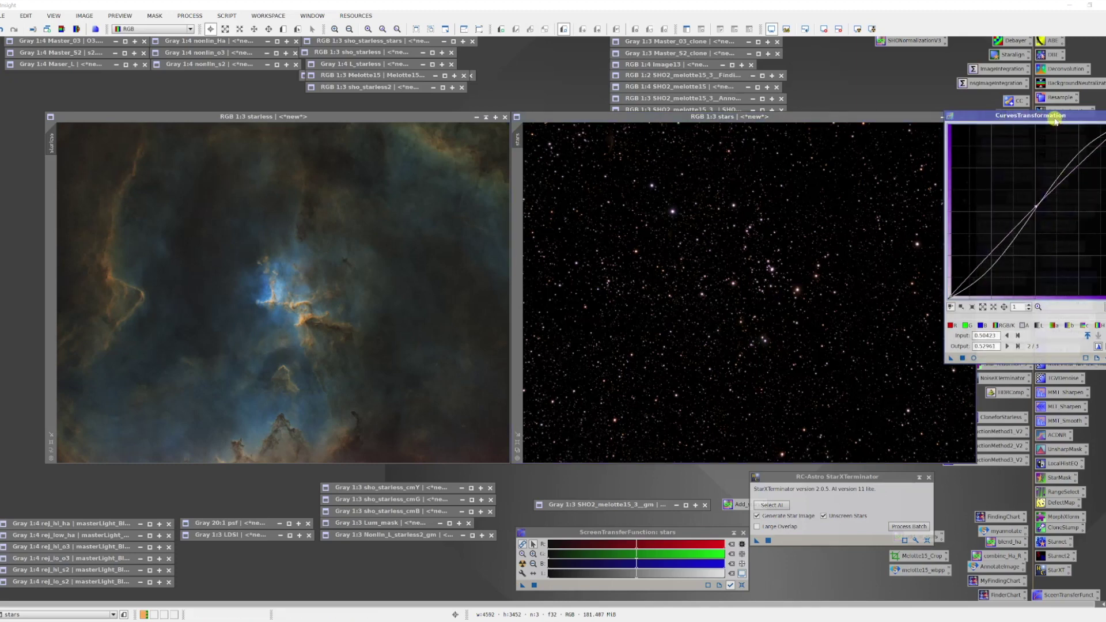
{"action": "left_click_drag", "start_coordinate": [1055, 118], "coordinate": [964, 180]}
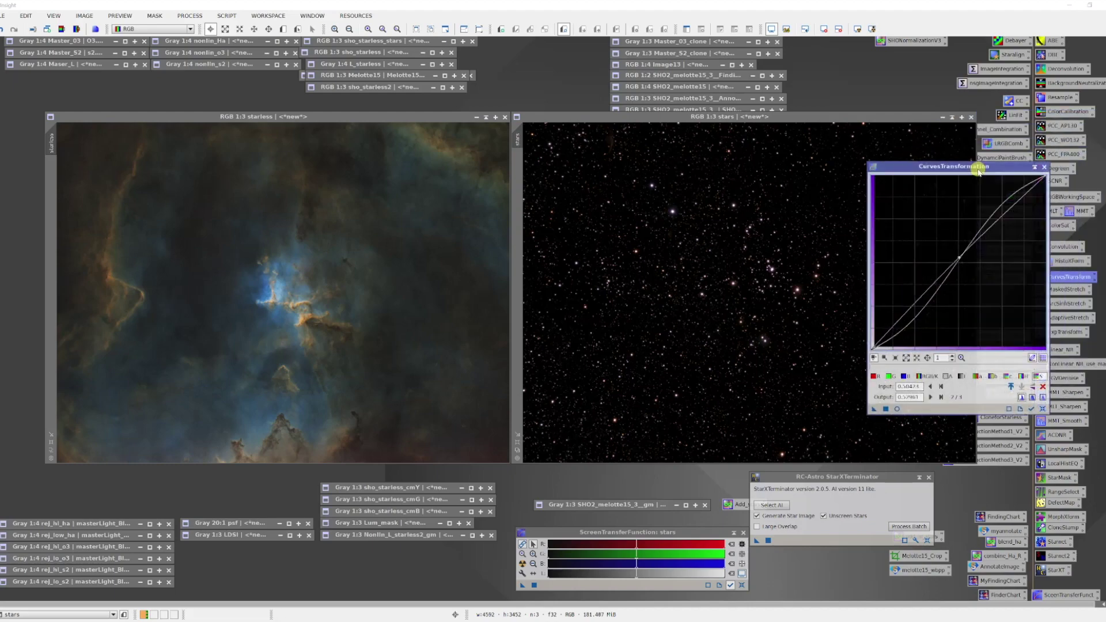
{"action": "left_click", "coordinate": [1043, 408]}
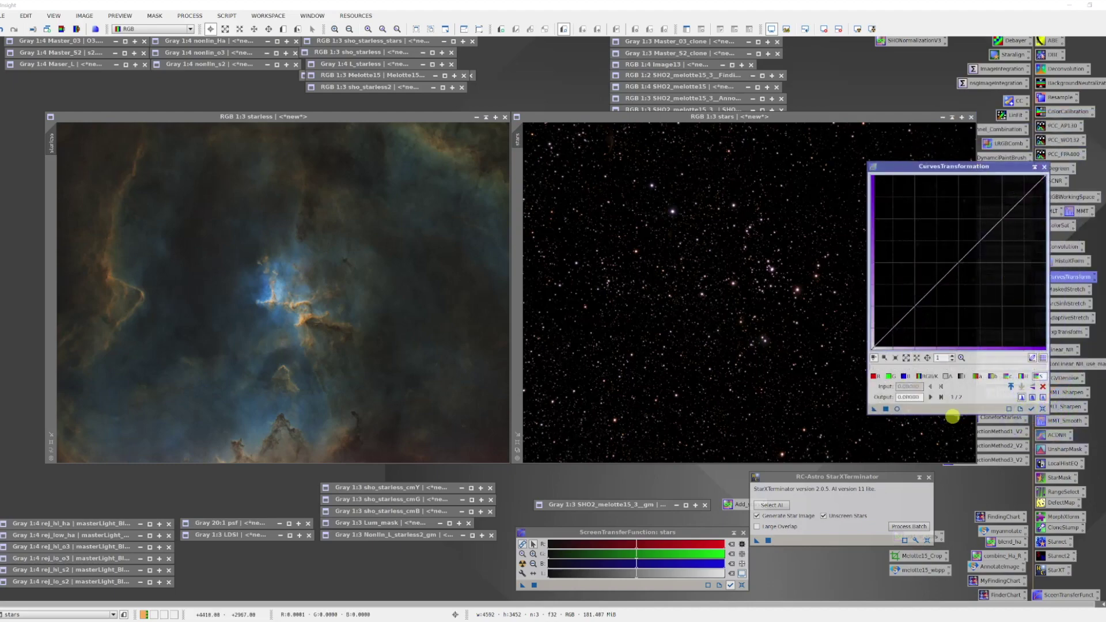
{"action": "left_click", "coordinate": [897, 409]}
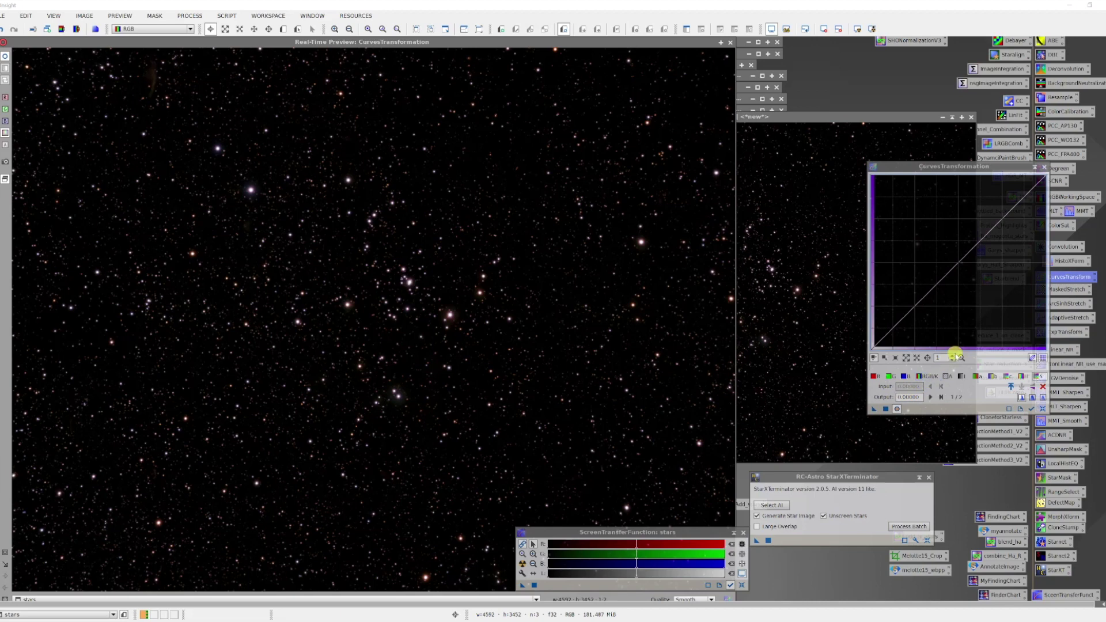
Step: Nudge the red curve near its midpoint and lift the green curve's shadows to boost green
{"action": "left_click", "coordinate": [875, 377]}
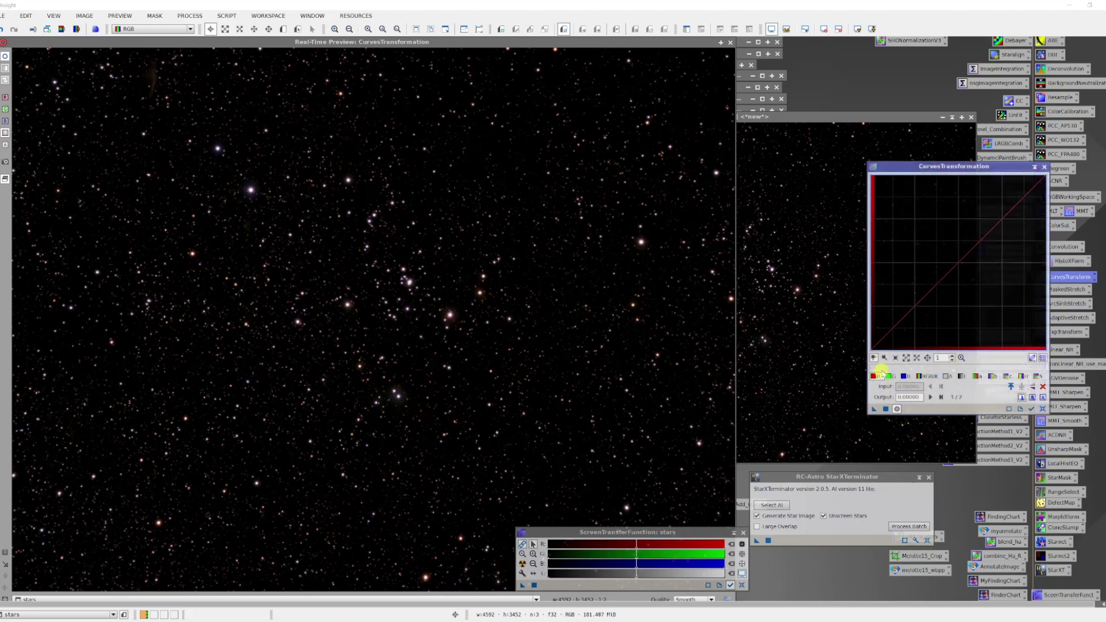
{"action": "left_click_drag", "start_coordinate": [959, 272], "coordinate": [962, 268]}
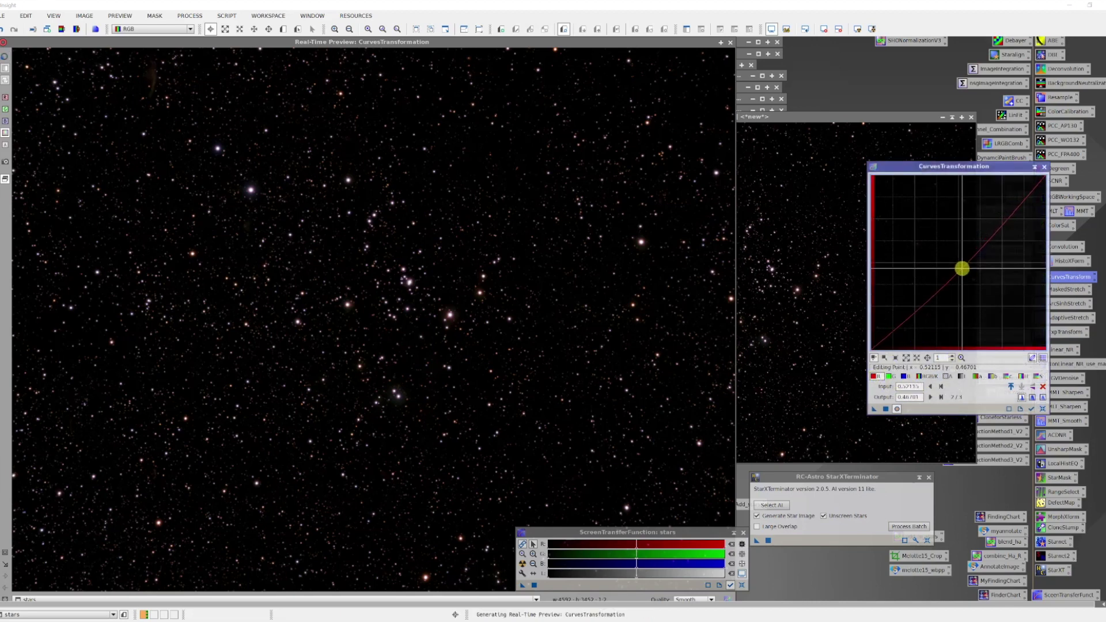
{"action": "left_click", "coordinate": [892, 376]}
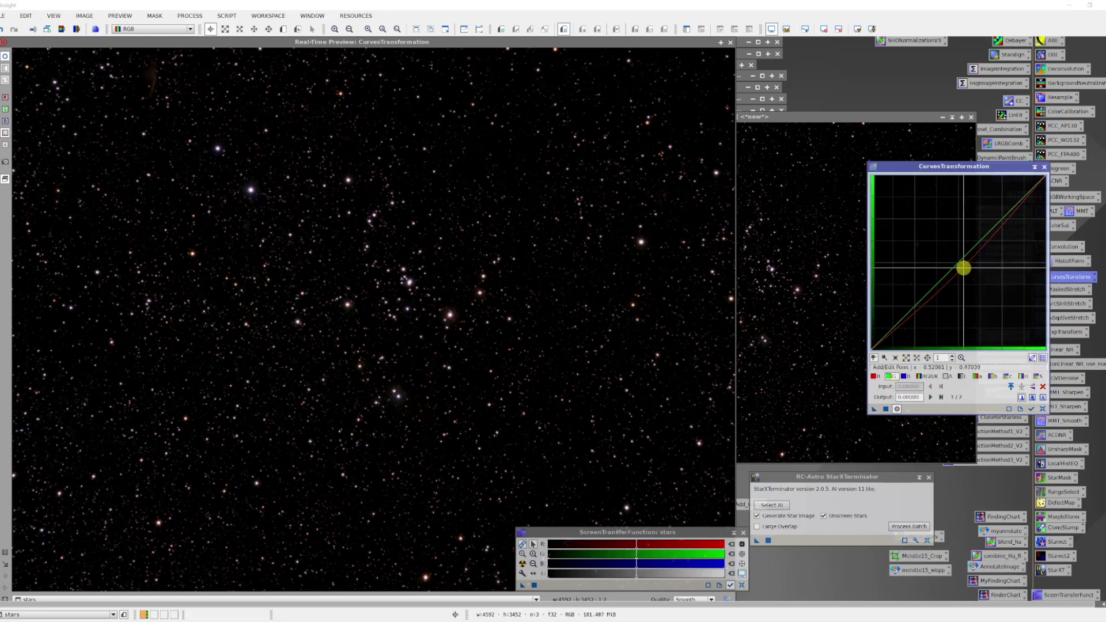
{"action": "left_click", "coordinate": [961, 263]}
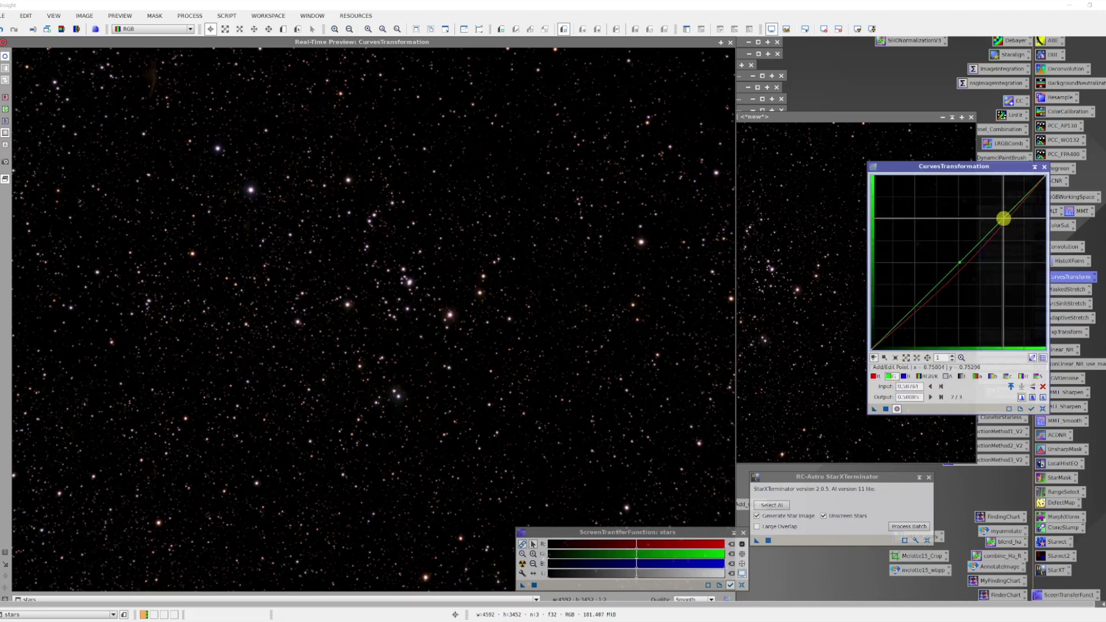
{"action": "left_click", "coordinate": [1005, 217]}
{"action": "left_click", "coordinate": [916, 303]}
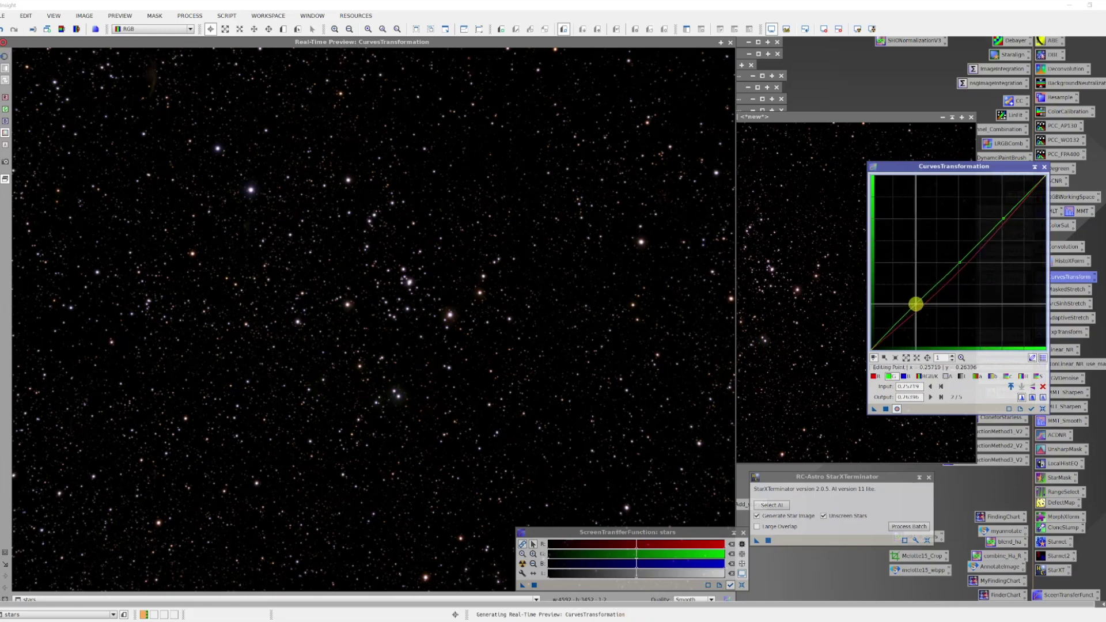
{"action": "left_click_drag", "start_coordinate": [916, 304], "coordinate": [916, 294]}
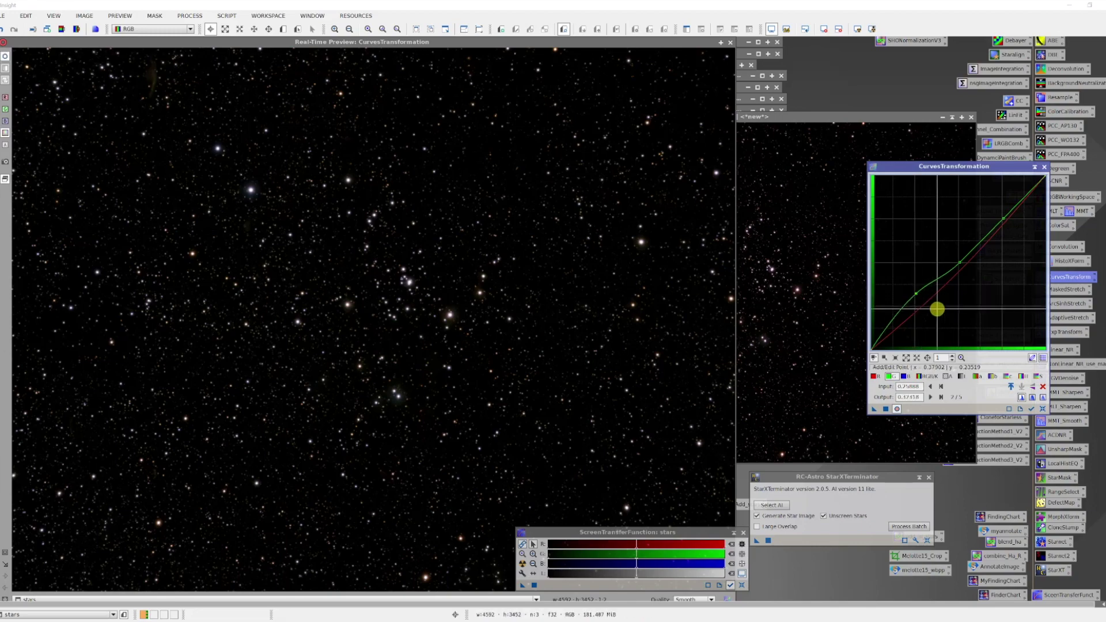
Step: Pull the red curve down at the low end, then lower saturation from 0.54997 to 0.46193
{"action": "left_click", "coordinate": [874, 376]}
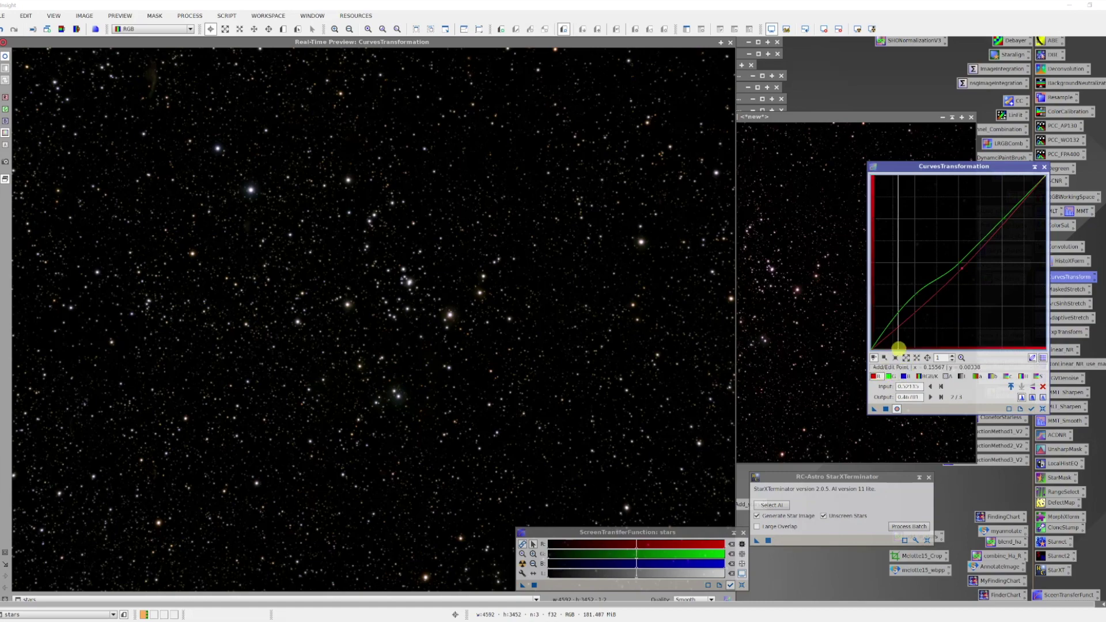
{"action": "left_click_drag", "start_coordinate": [919, 309], "coordinate": [921, 311]}
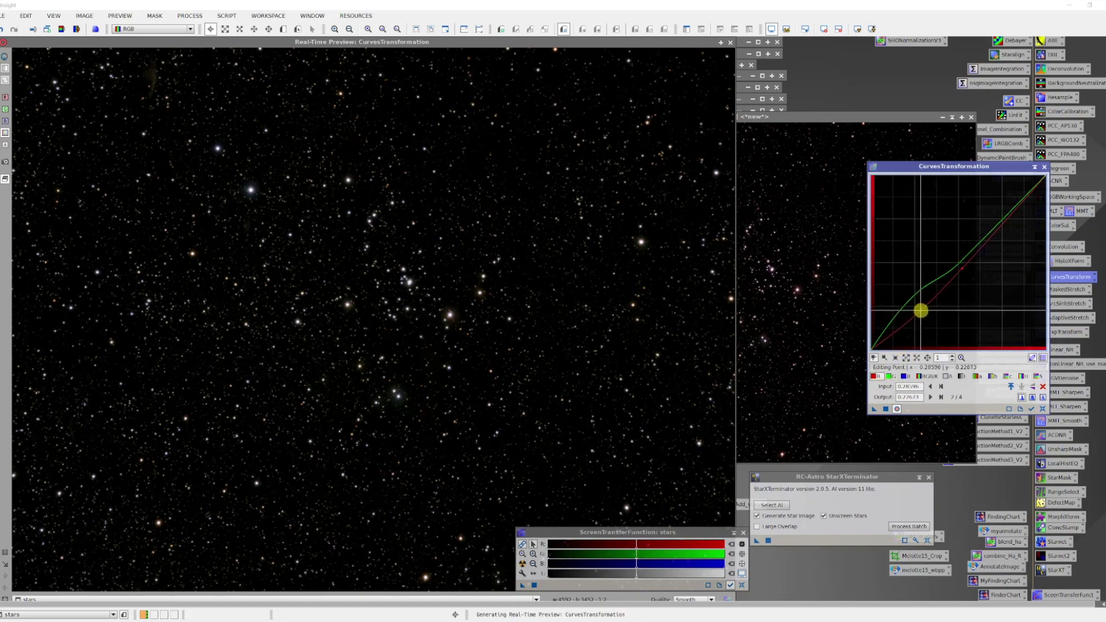
{"action": "left_click", "coordinate": [961, 270]}
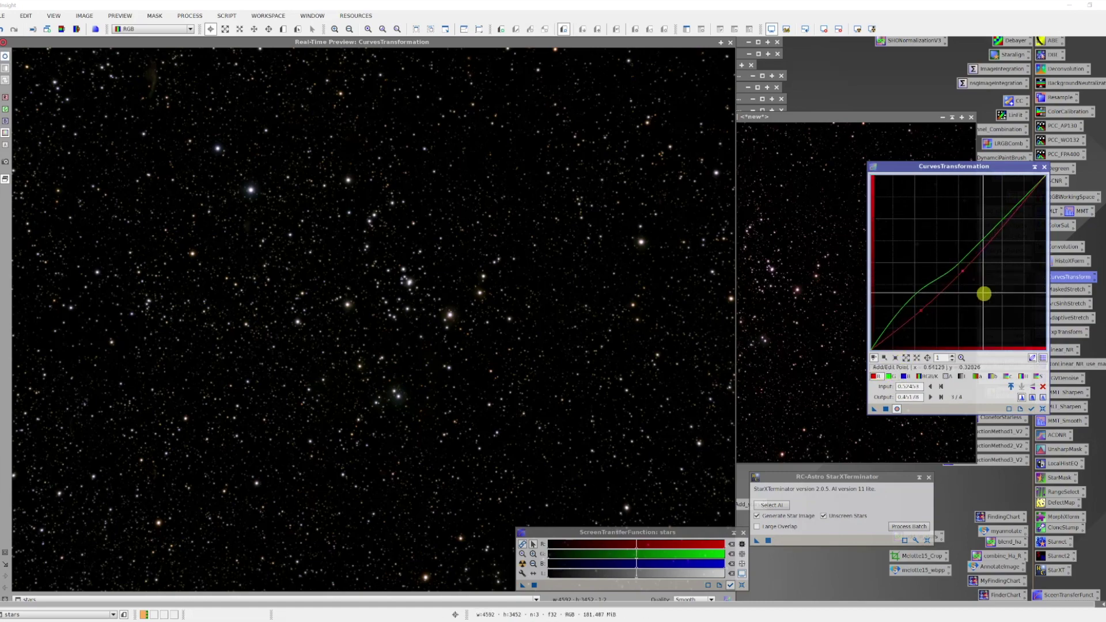
{"action": "left_click", "coordinate": [1039, 378]}
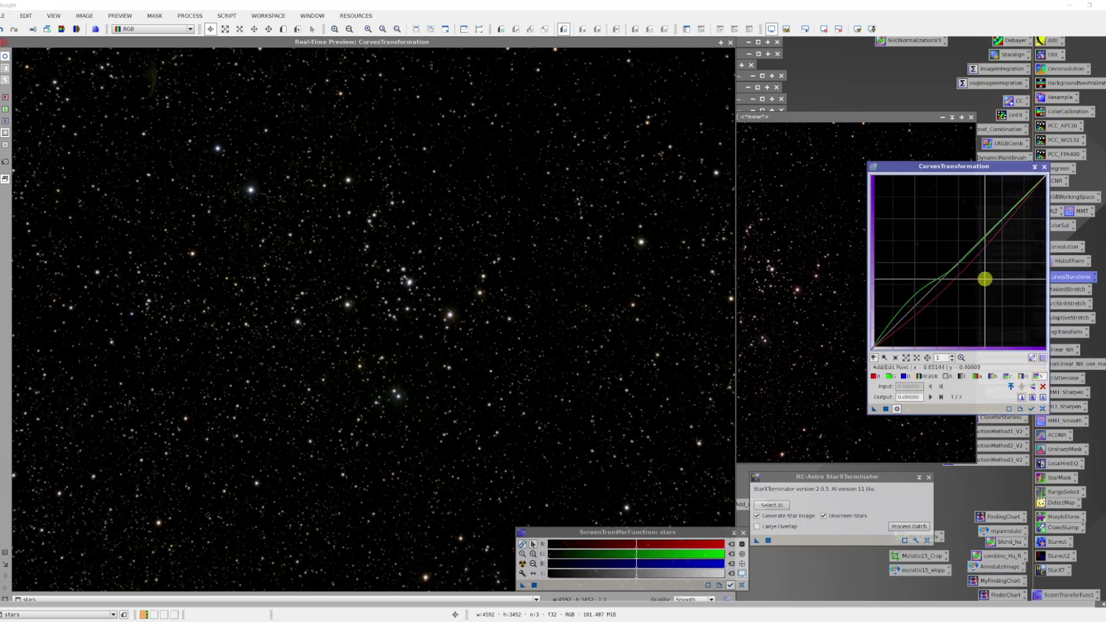
{"action": "left_click", "coordinate": [960, 264]}
{"action": "left_click_drag", "start_coordinate": [960, 264], "coordinate": [968, 269]}
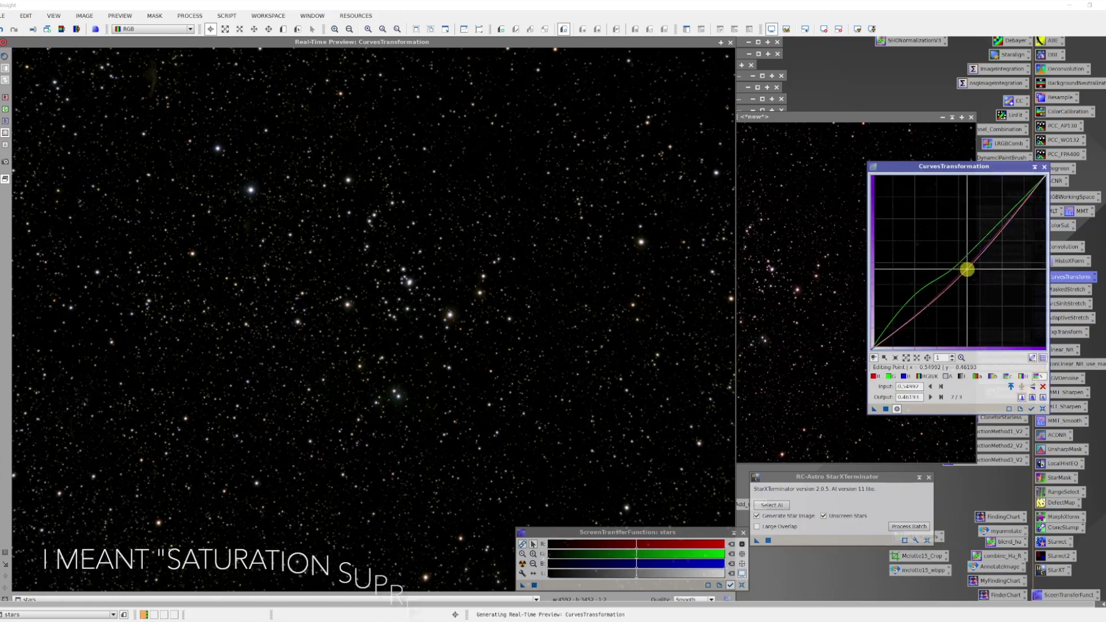
{"action": "left_click", "coordinate": [731, 43]}
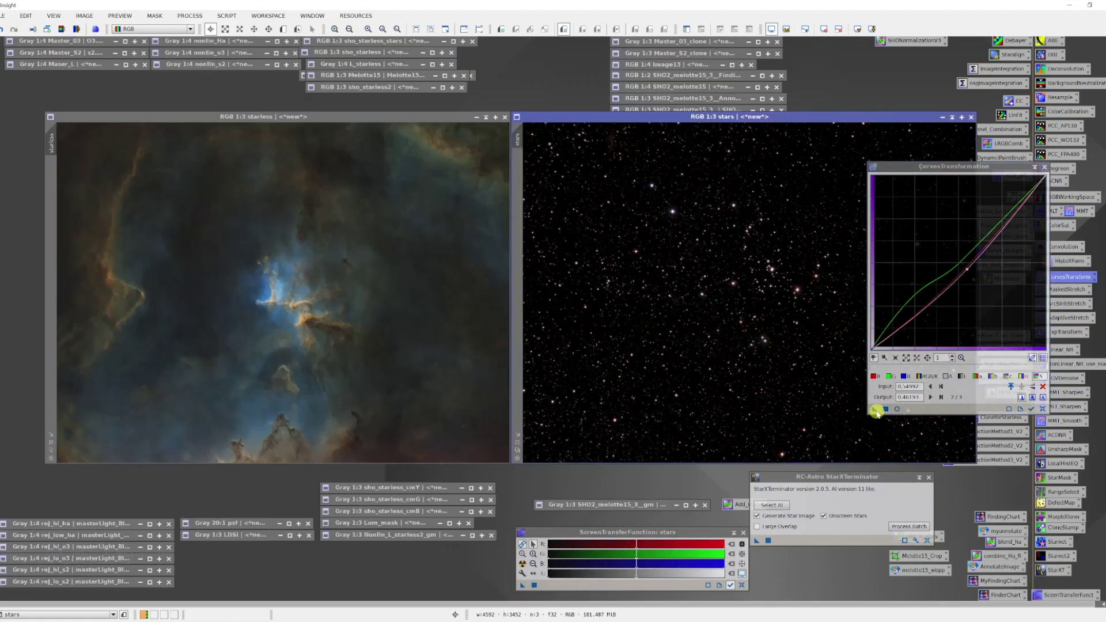
Step: Apply the colour curves to the stars image, then reset all curves
{"action": "left_click_drag", "start_coordinate": [875, 410], "coordinate": [737, 359]}
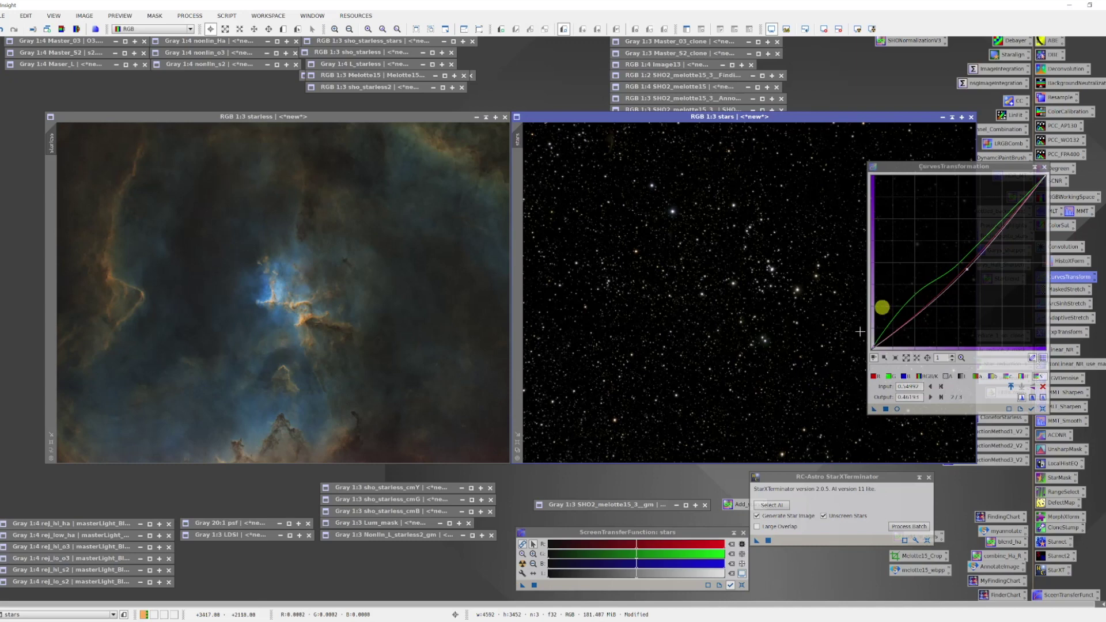
{"action": "left_click", "coordinate": [955, 169]}
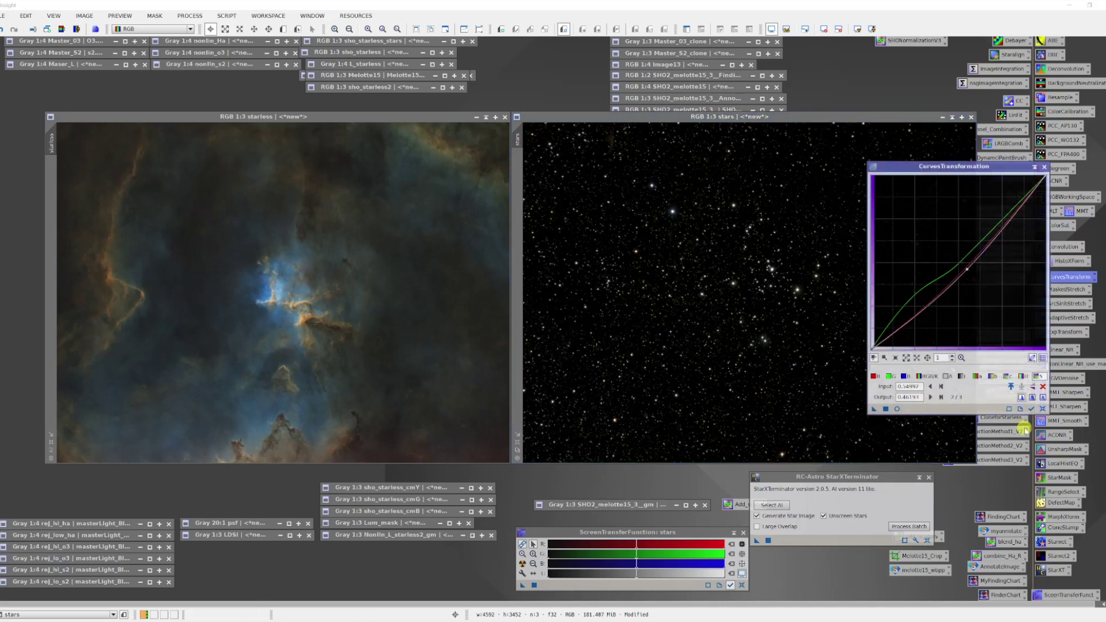
{"action": "left_click", "coordinate": [1044, 408]}
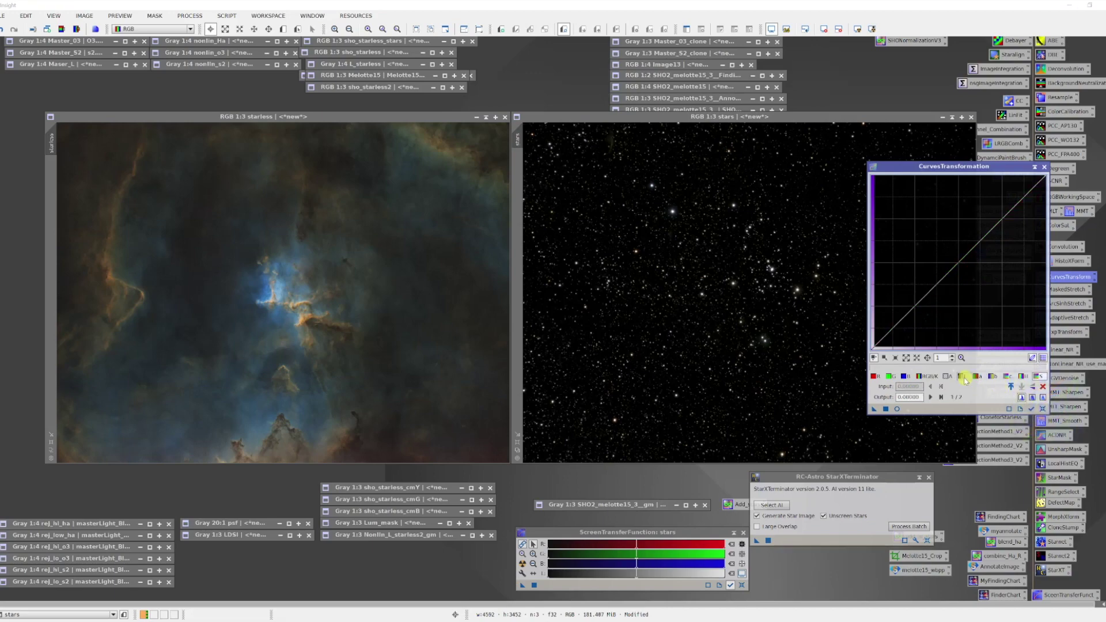
Step: On the RGB/K curve, pull a point down to output 0.38240 to darken the stars
{"action": "left_click", "coordinate": [933, 378]}
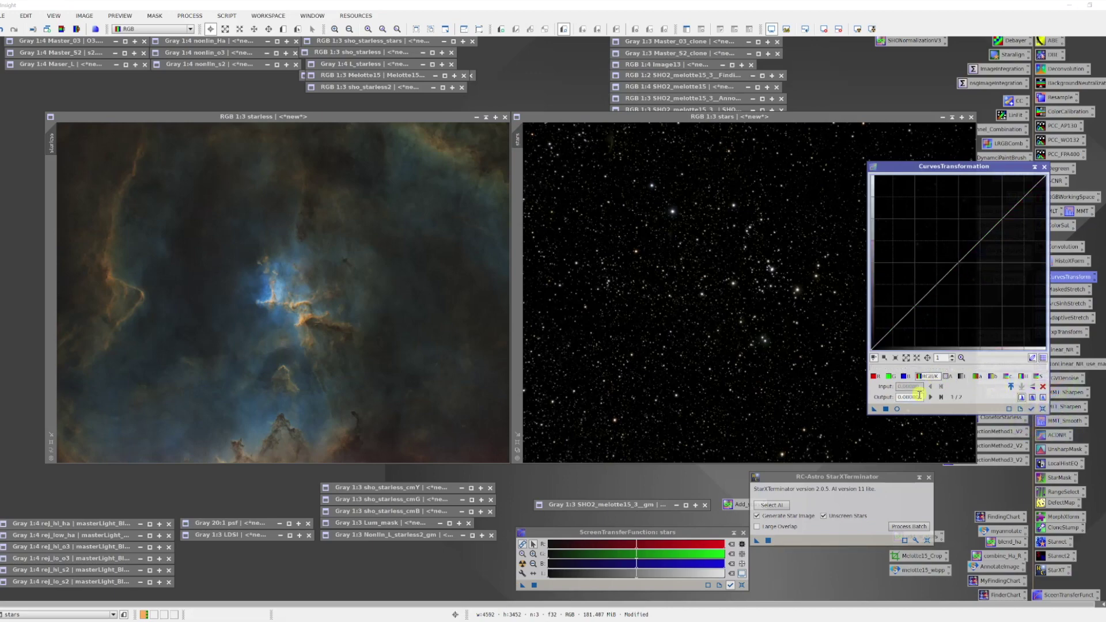
{"action": "left_click", "coordinate": [897, 409]}
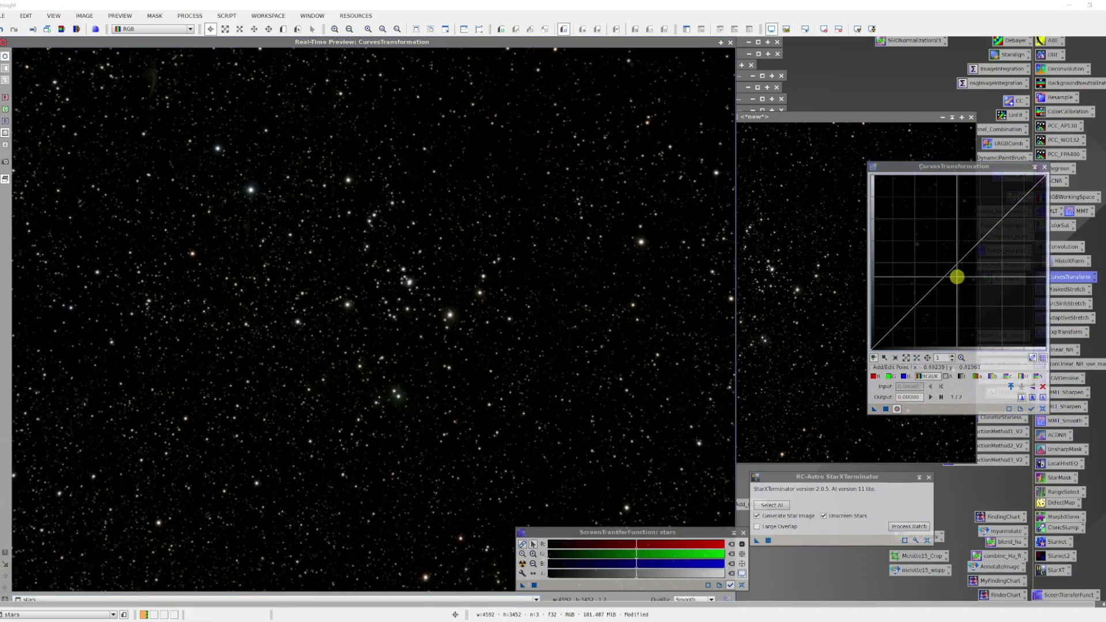
{"action": "left_click_drag", "start_coordinate": [951, 270], "coordinate": [959, 283]}
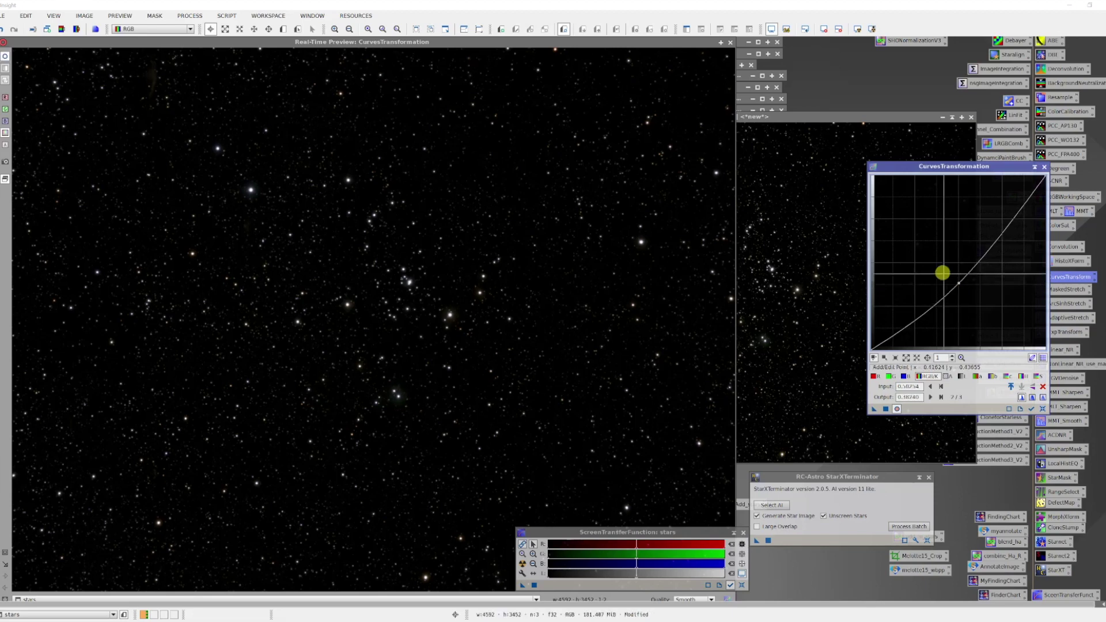
{"action": "left_click", "coordinate": [729, 42]}
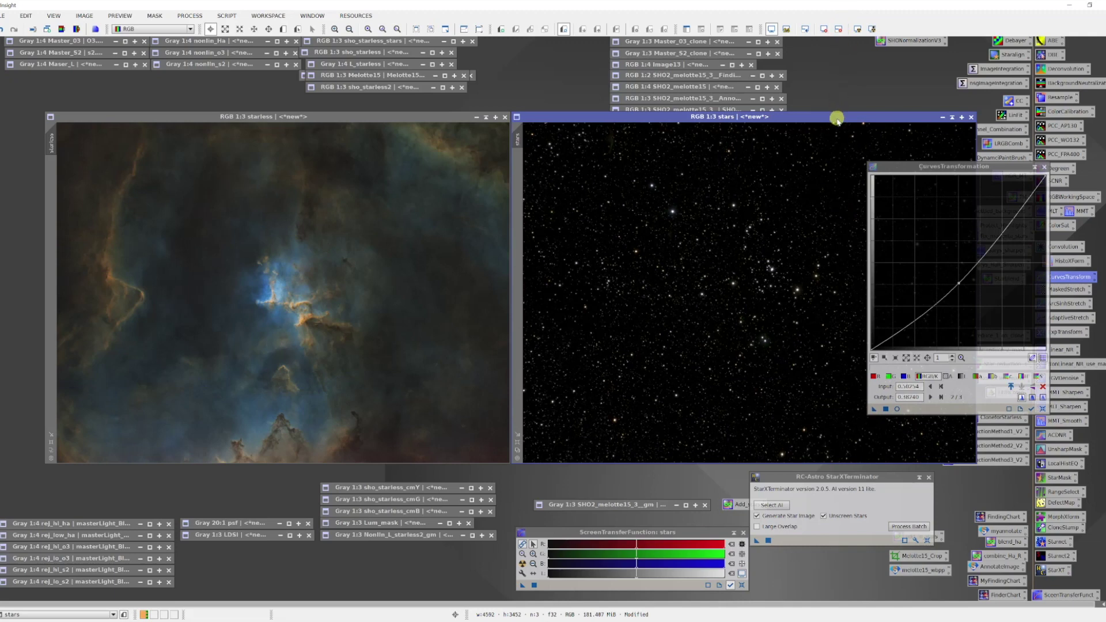
{"action": "left_click_drag", "start_coordinate": [840, 476], "coordinate": [888, 480]}
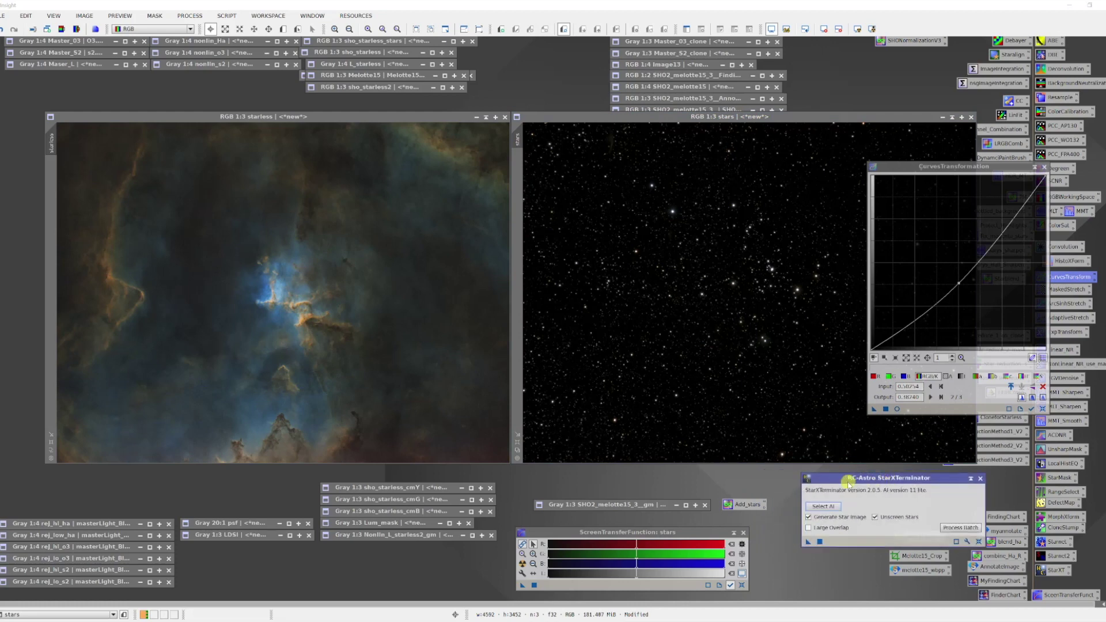
Step: Run the Add_stars PixelMath expression ~((~starless)*(~stars)) to create the new image Image51
{"action": "double_click", "coordinate": [748, 507]}
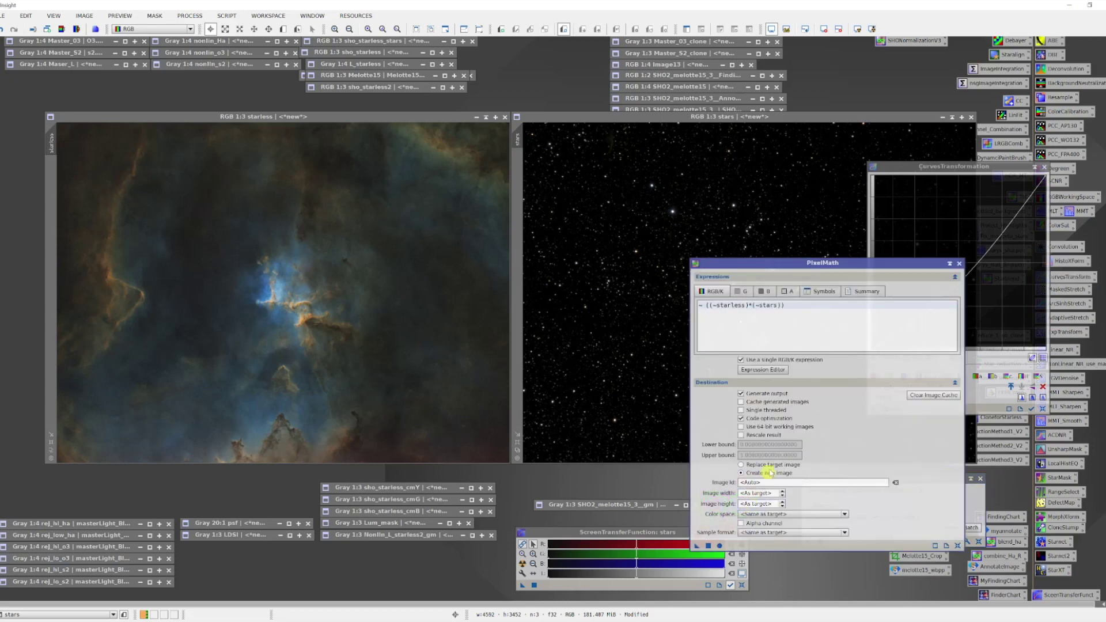
{"action": "left_click_drag", "start_coordinate": [841, 269], "coordinate": [727, 248]}
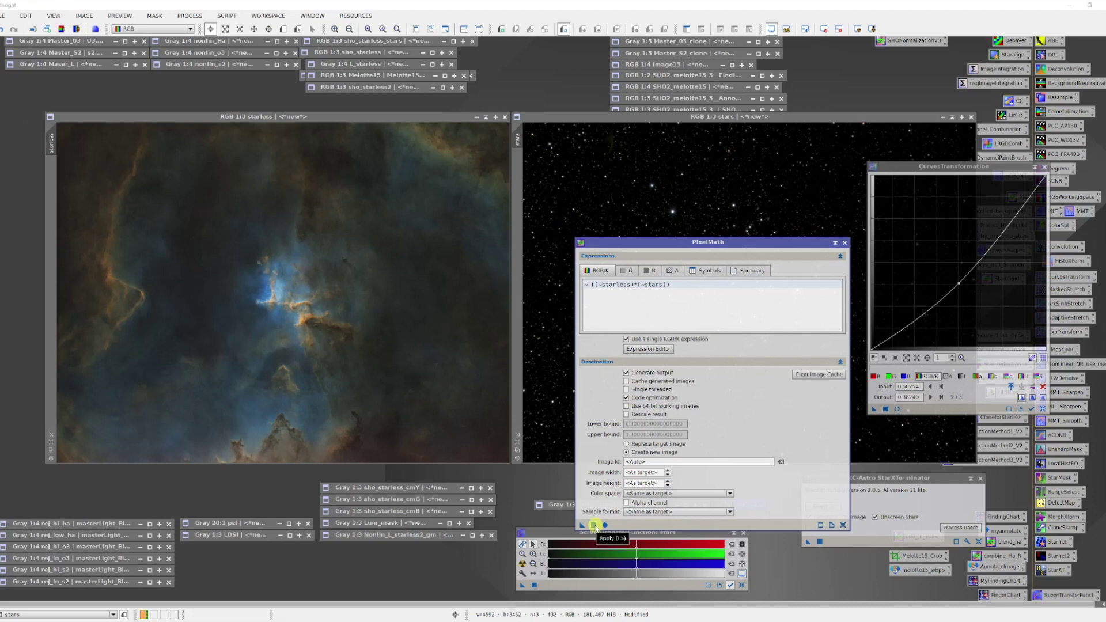
{"action": "left_click", "coordinate": [595, 525]}
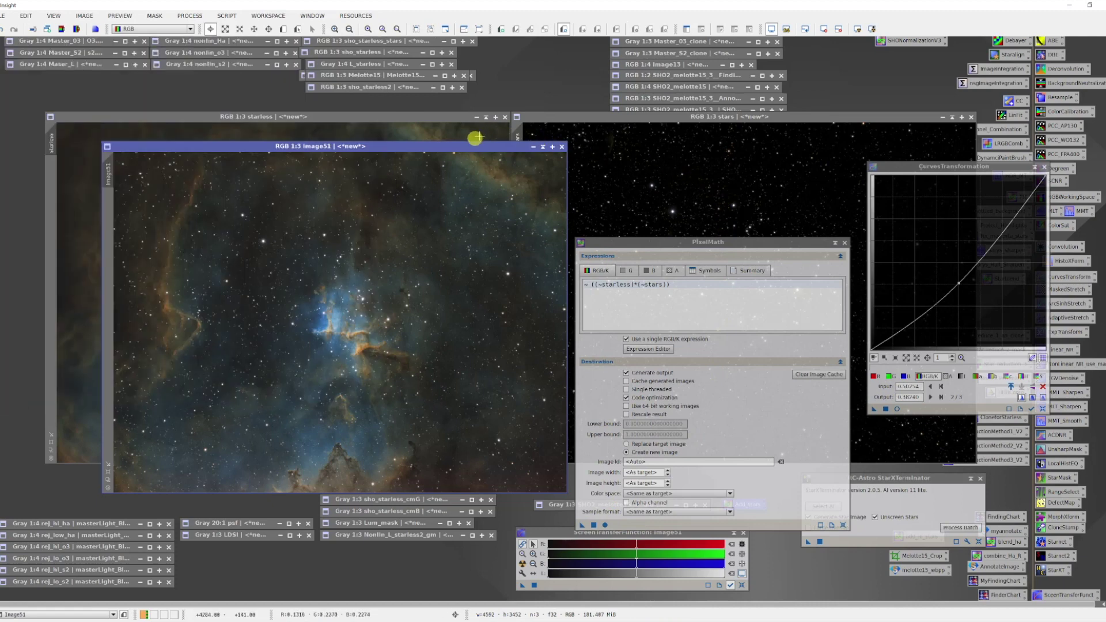
{"action": "left_click_drag", "start_coordinate": [444, 146], "coordinate": [438, 121]}
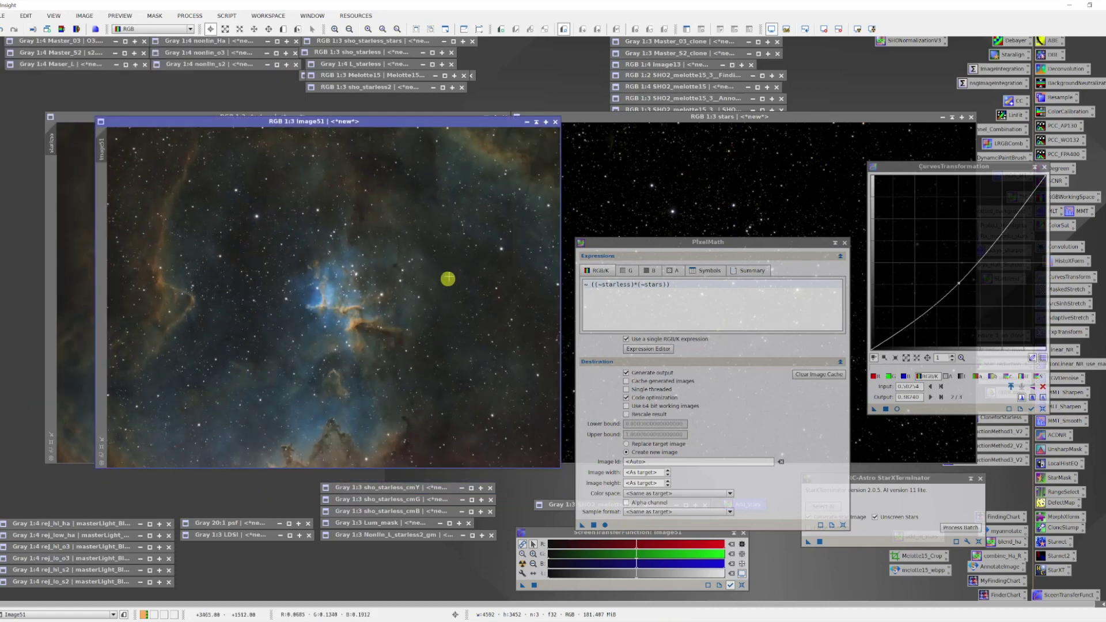